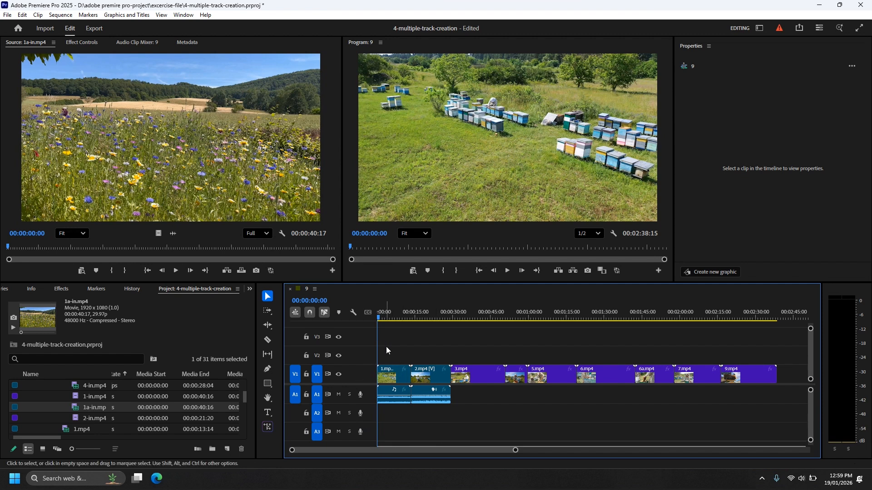
- Shift all clips in the sequence together to leave a gap of about 9 seconds at the start
click(266, 315)
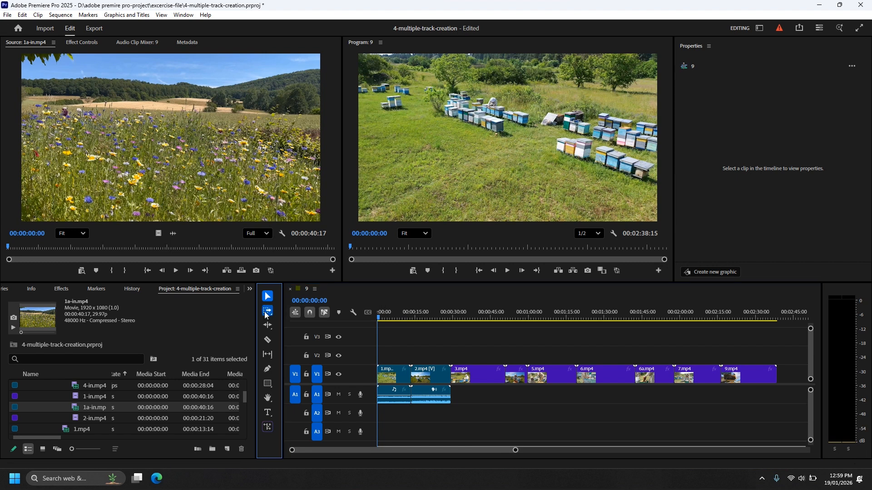
click(308, 315)
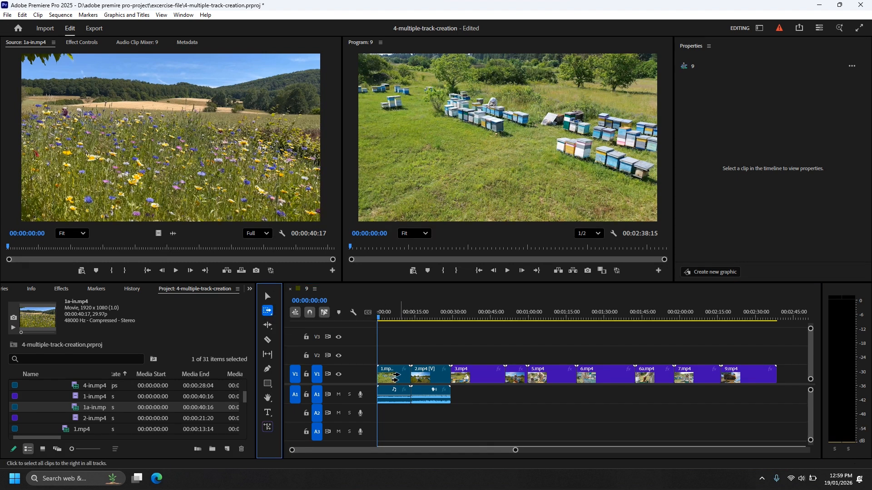
drag(396, 378, 419, 378)
click(272, 298)
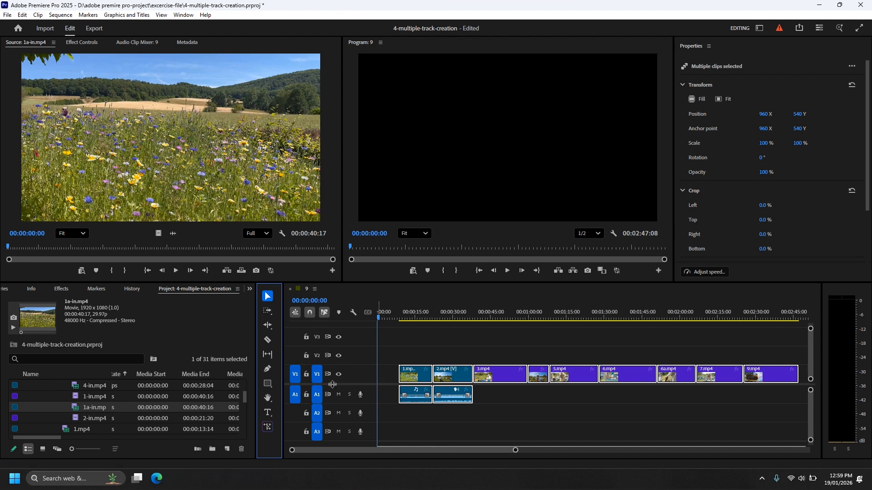
- Patch the source video to V2 and the source audio to A2, and target track V2
click(292, 356)
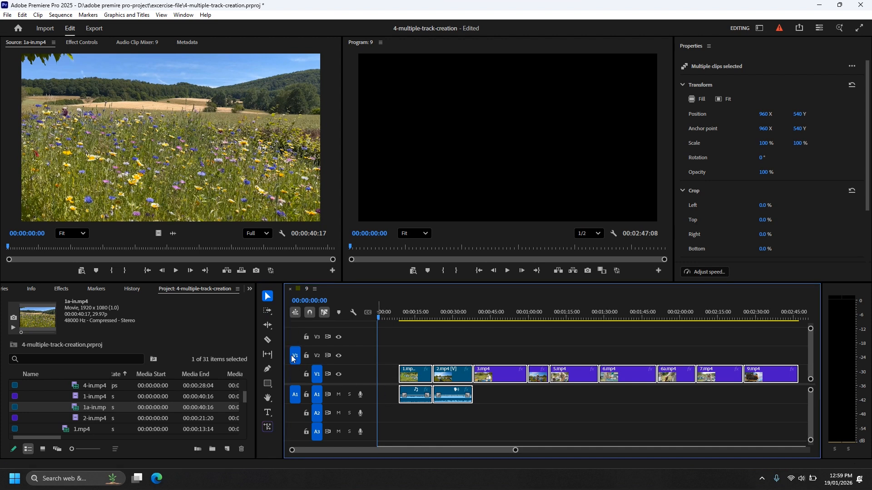
click(295, 414)
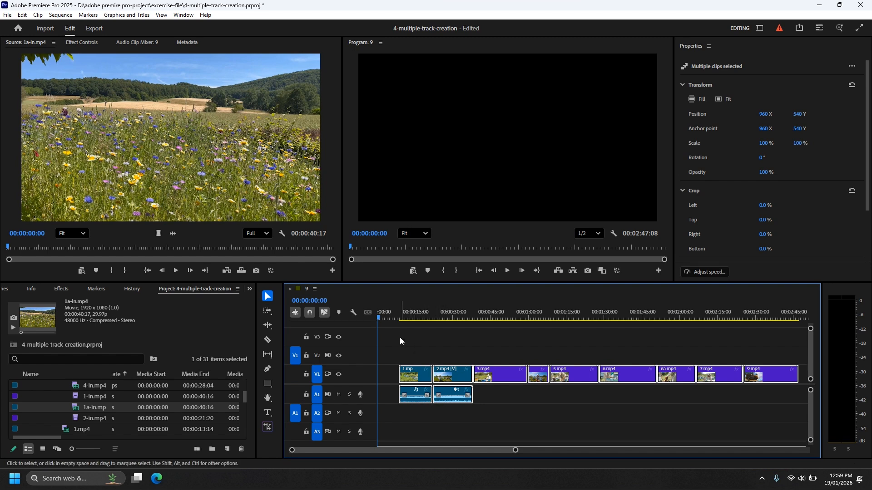
click(317, 355)
- Try inserting the whole 1a-in.mp4 clip at the sequence start on V2 and A2, and undo the insert
click(225, 273)
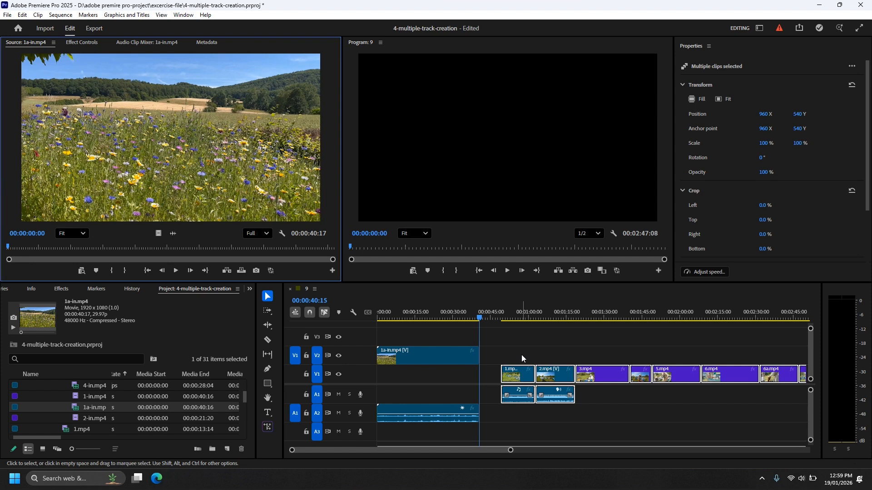
key(ctrl+z)
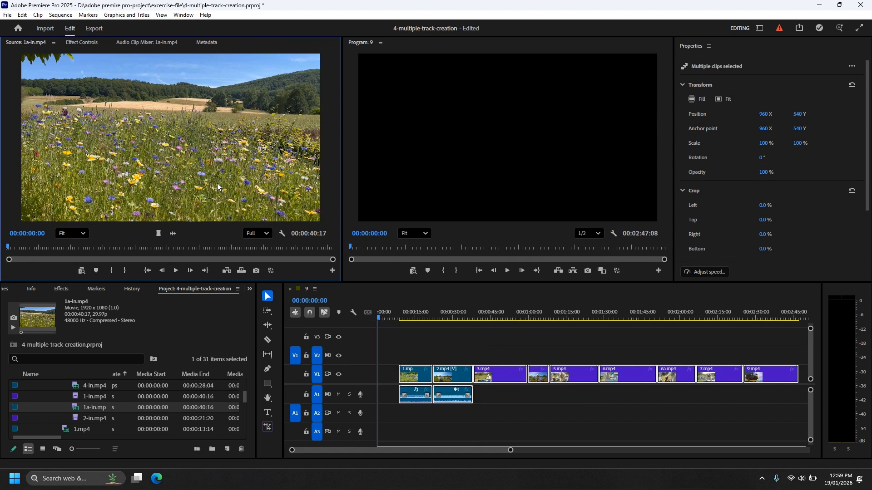
- Try placing the whole 1a-in.mp4 clip on V2 and A2 at the sequence start, and remove it again
drag(206, 172, 377, 352)
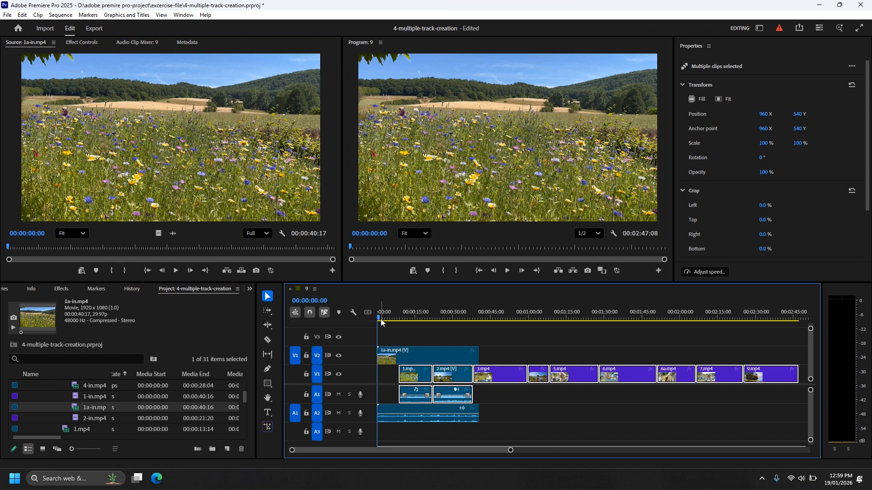
key(equal)
key(equal)
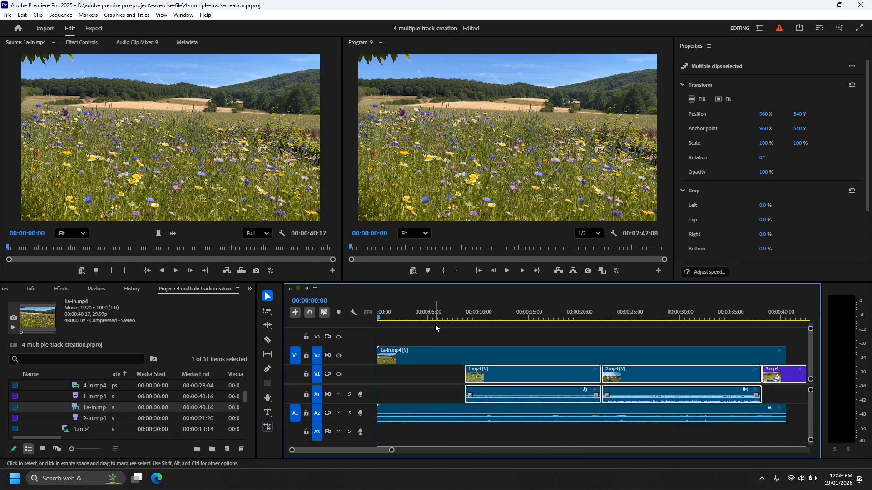
key(z)
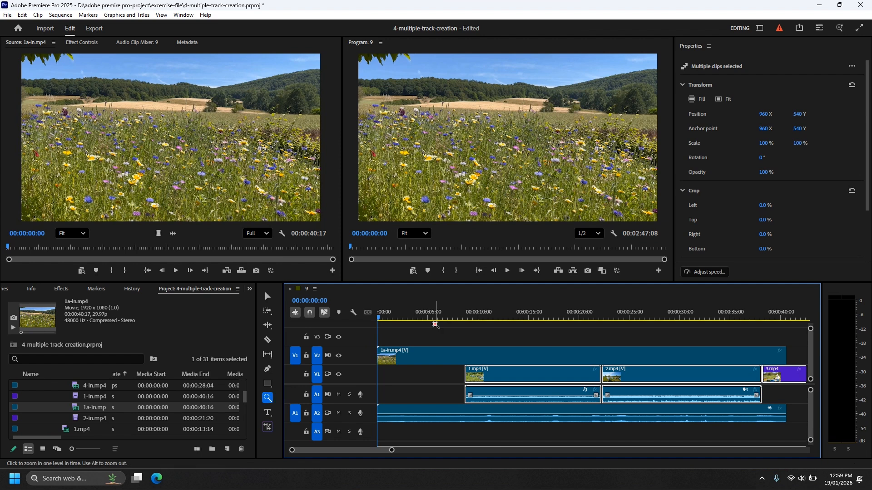
key(Delete)
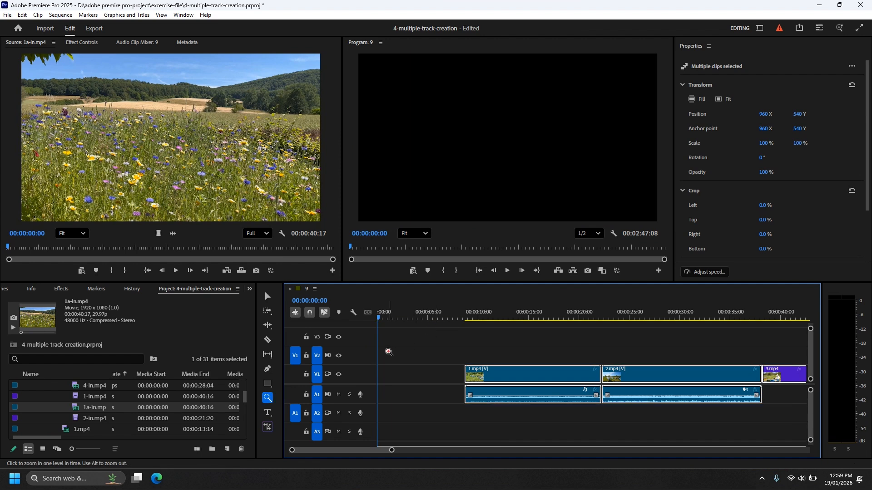
- Mark the sequence from 00:00:00:00 to 00:00:10:08 and overwrite 1a-in.mp4 into that range on V2 and A2
click(268, 296)
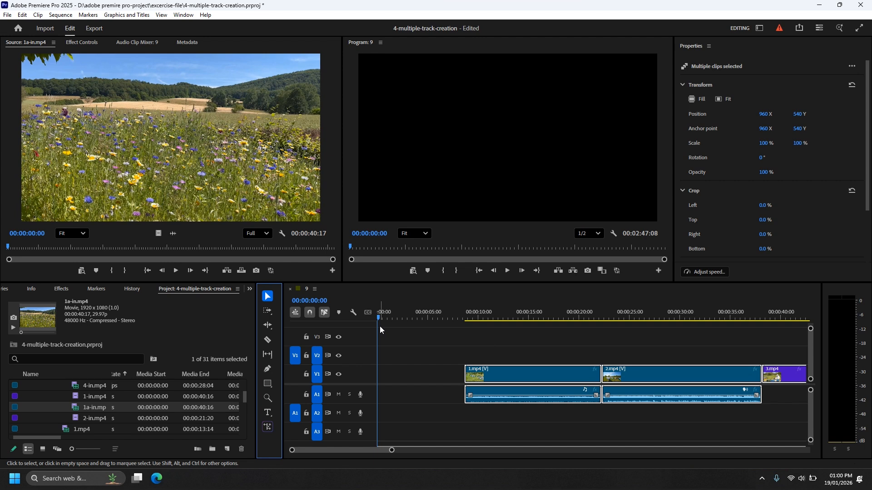
key(i)
drag(382, 320, 483, 334)
key(o)
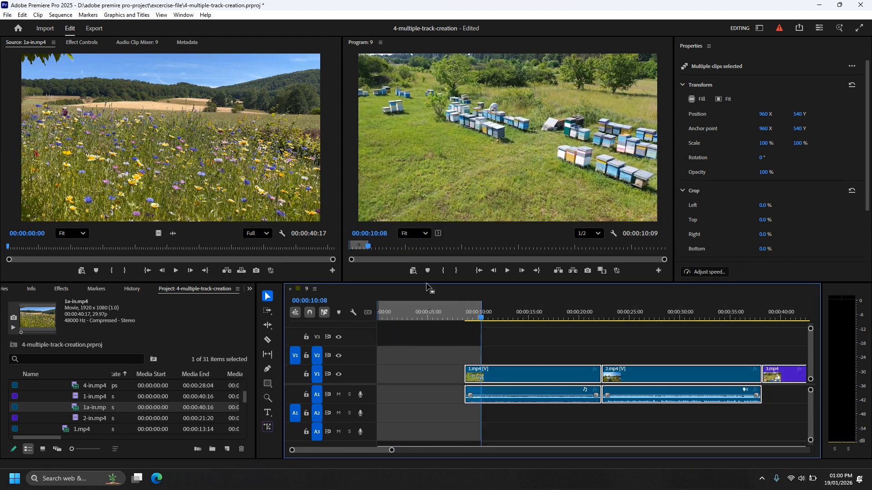
click(260, 194)
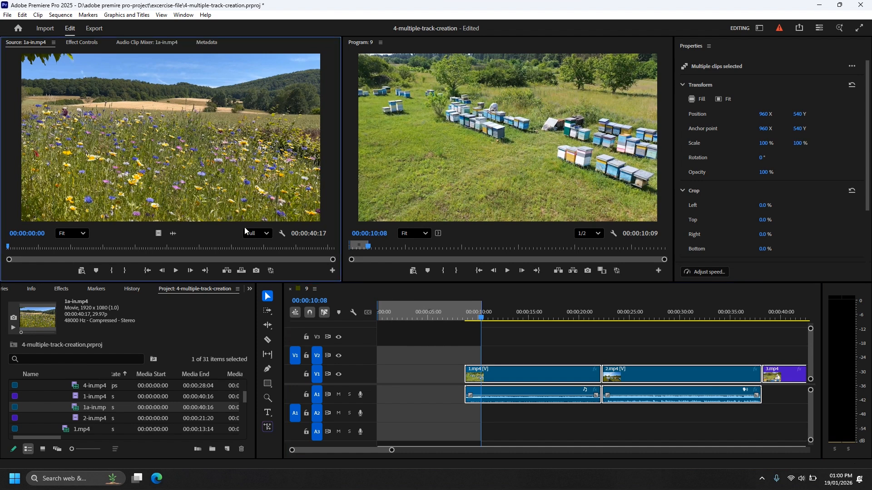
click(241, 271)
- Position the playhead at the end of the 1a-in.mp4 clip in the sequence, at 00:00:10:09
drag(482, 320, 457, 331)
key(Down)
key(Down)
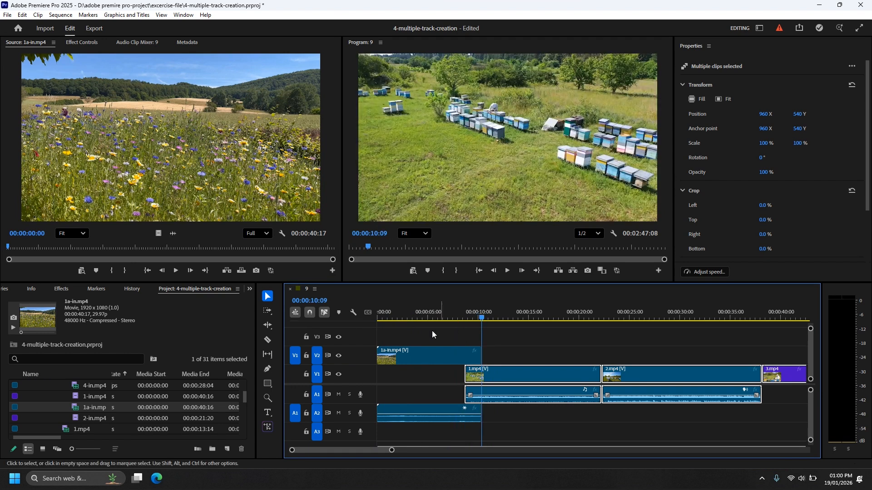
- Open 2-in.mp4 as the source and mark a 00:00:07:06 long range with its out point at 00:00:10:12
double_click(81, 418)
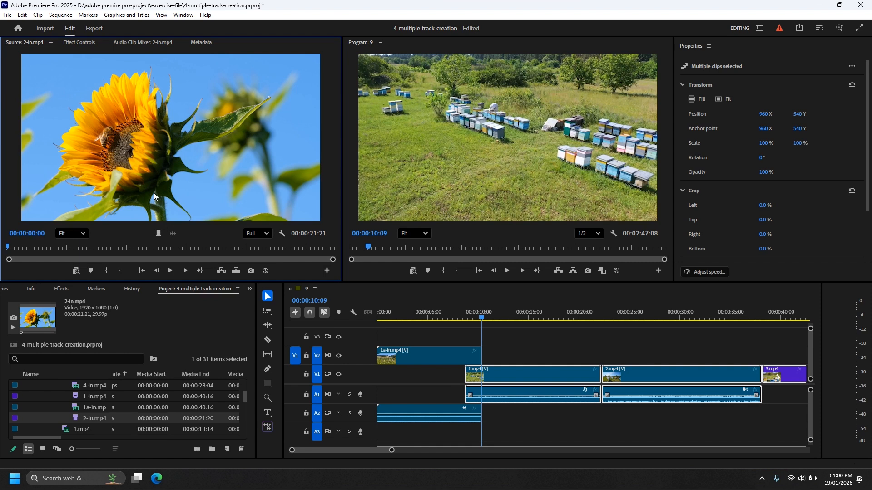
key(space)
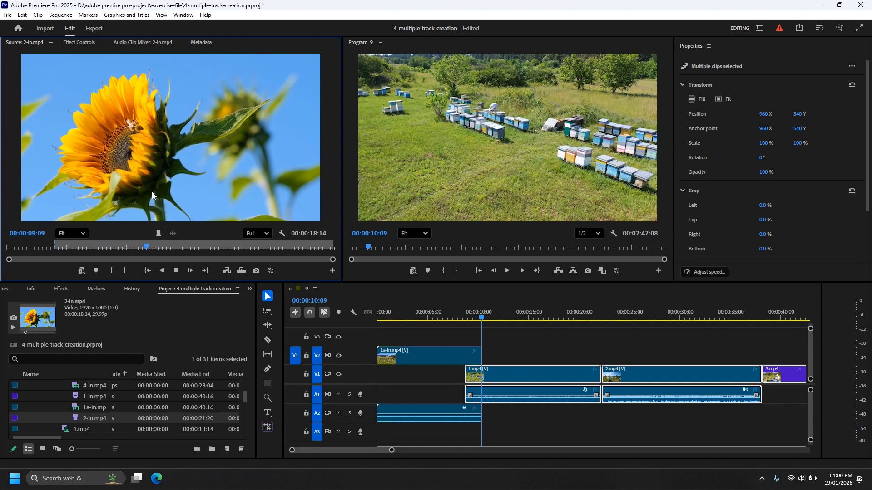
key(space)
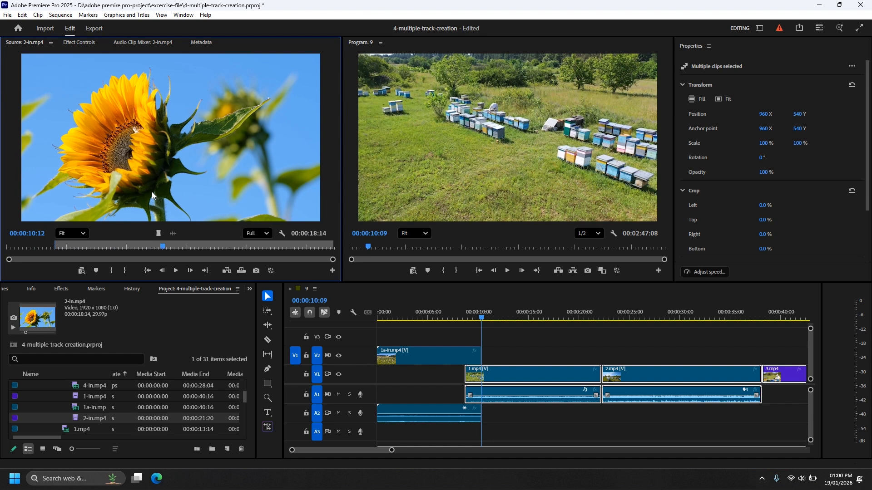
key(o)
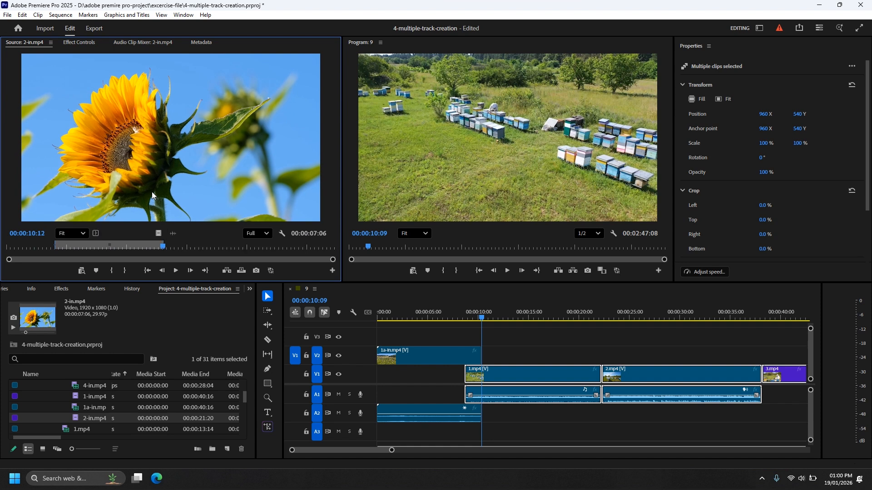
- Try overwriting the marked range of 2-in.mp4 onto V2 directly after 1a-in.mp4, and undo the edit
click(242, 271)
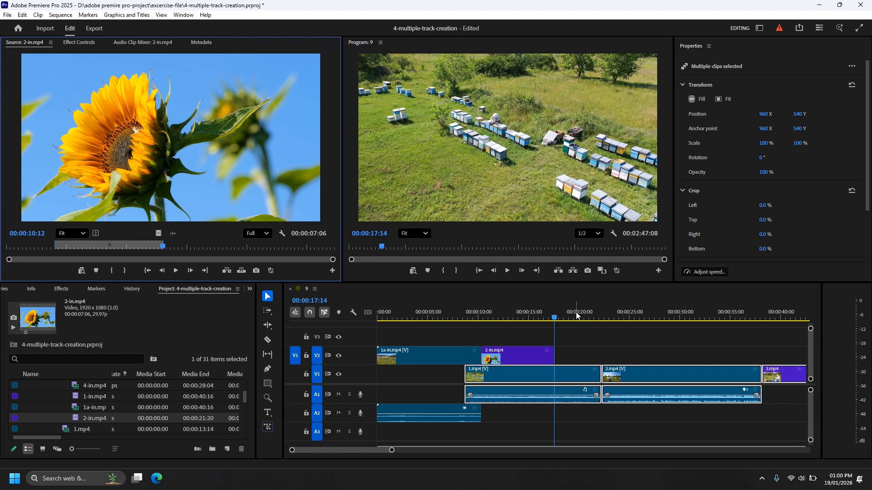
key(ctrl+z)
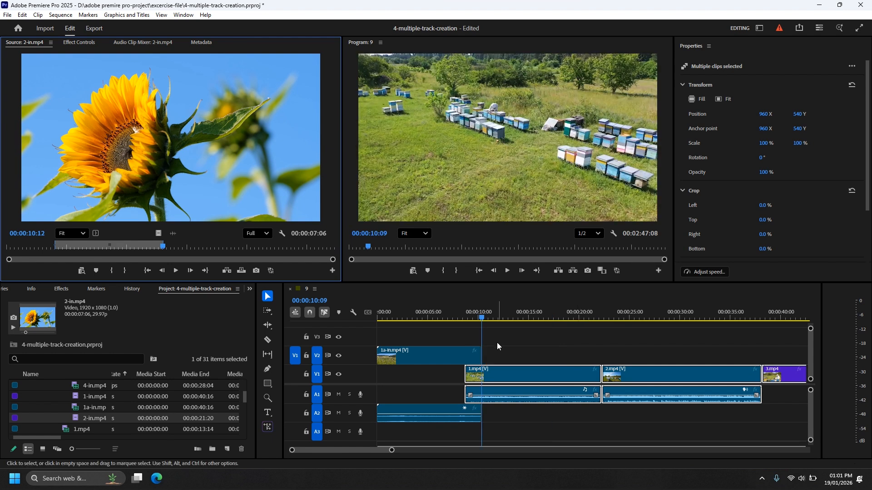
- Mark a sequence range from the end of 1a-in.mp4 at 00:00:10:09 to 00:00:13:17, and return the playhead to its in point
mouse_move(484, 317)
mouse_down()
mouse_move(529, 319)
mouse_move(515, 322)
mouse_up()
key(i)
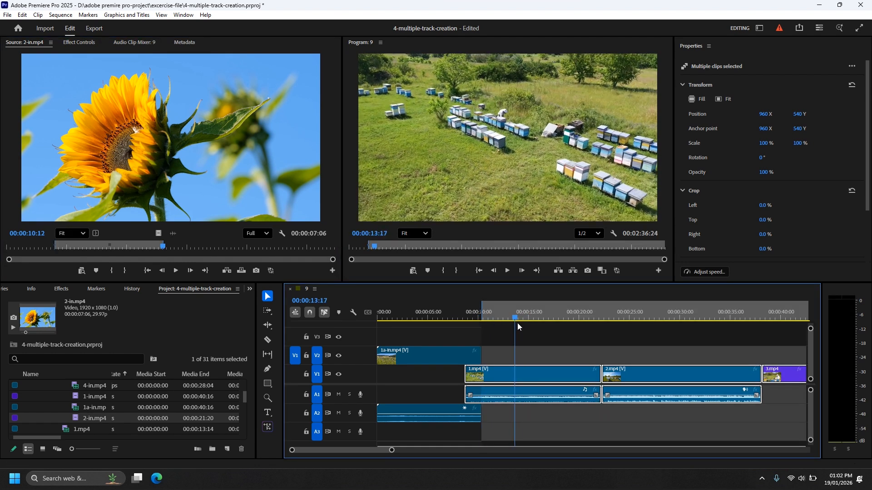
key(o)
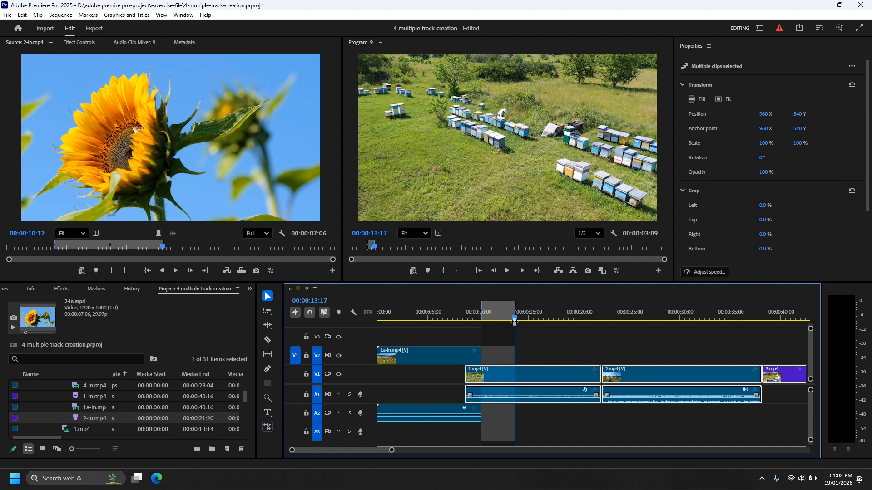
key(shift+i)
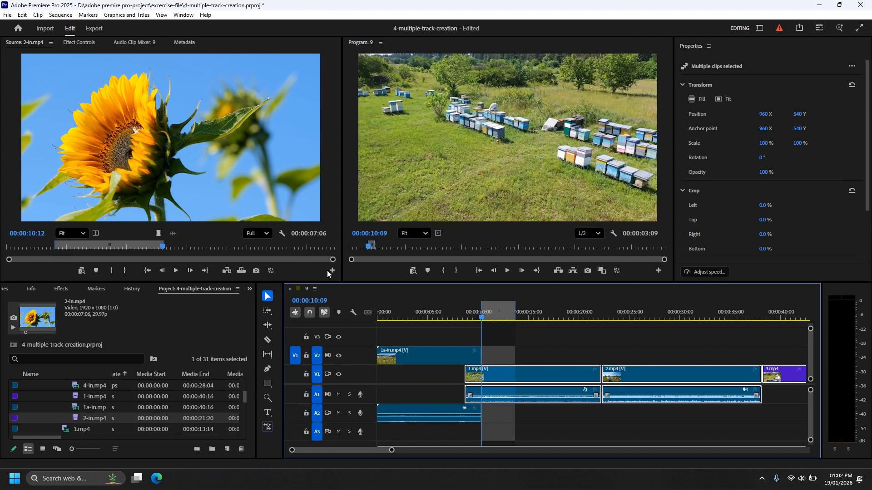
- Try overwriting 2-in.mp4 into the marked range with Ignore Source In Point, and undo it after checking the clip's last frames
key(period)
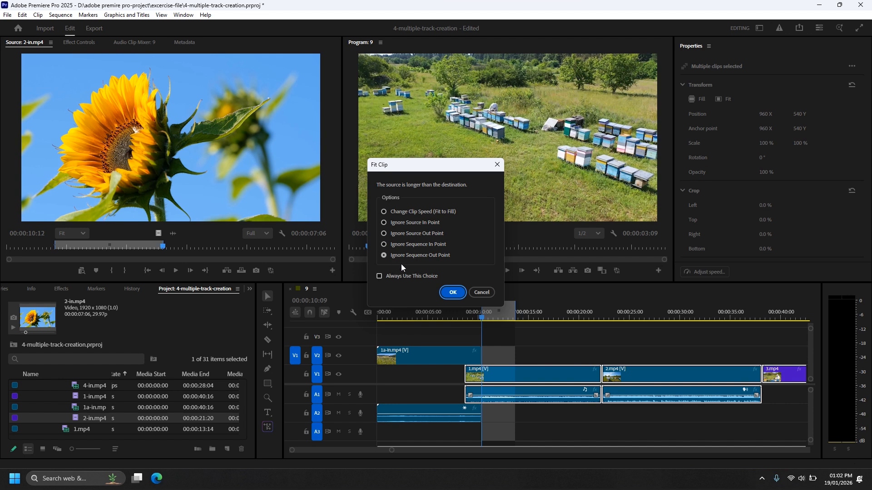
click(405, 225)
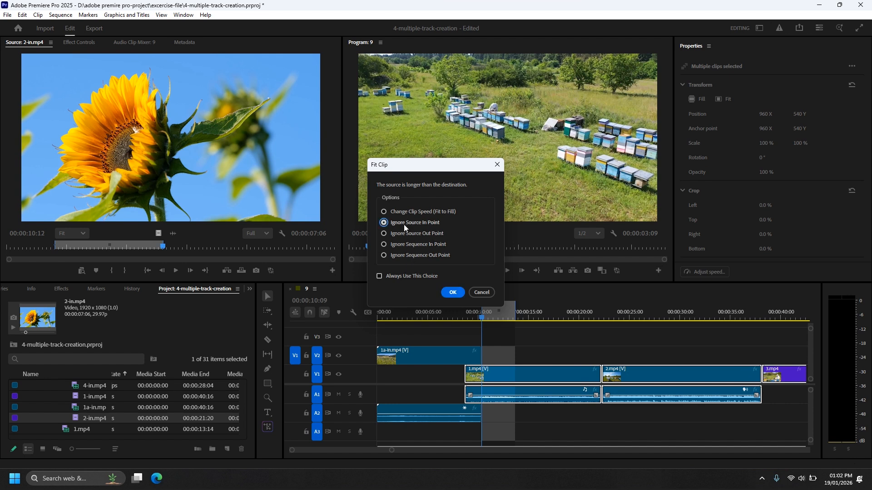
click(452, 293)
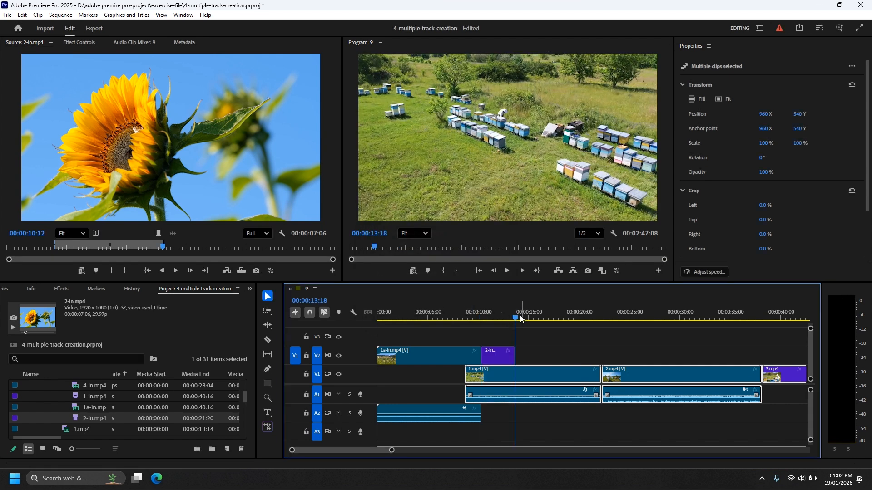
click(513, 318)
mouse_move(513, 318)
mouse_down()
mouse_move(483, 319)
mouse_move(515, 320)
mouse_up()
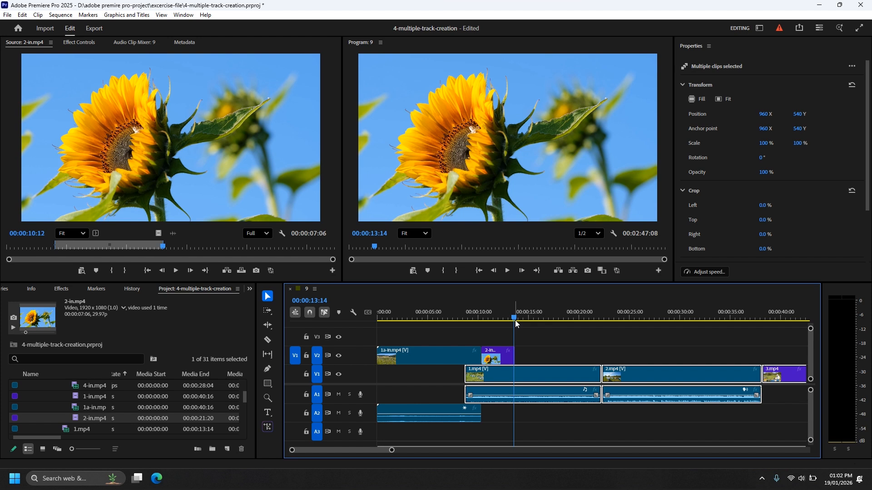
key(ctrl+z)
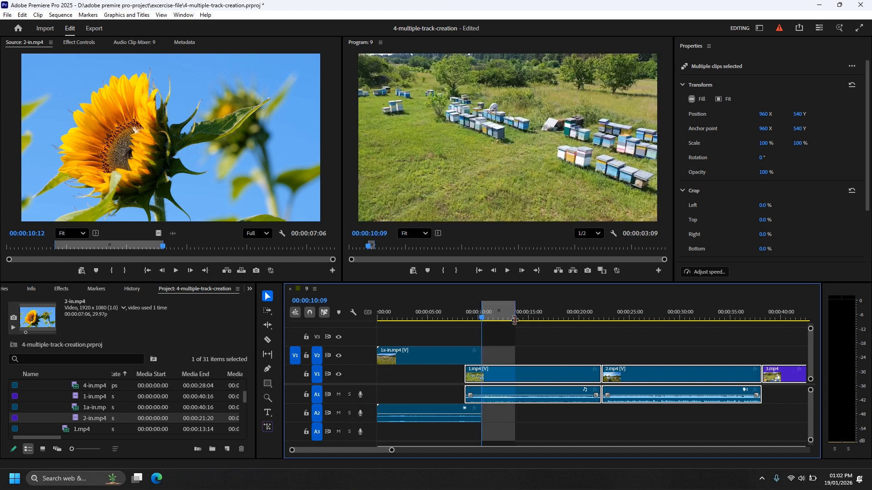
- Try overwriting 2-in.mp4 into the marked range with Ignore Source Out Point, and undo it after checking the clip's last frames
key(period)
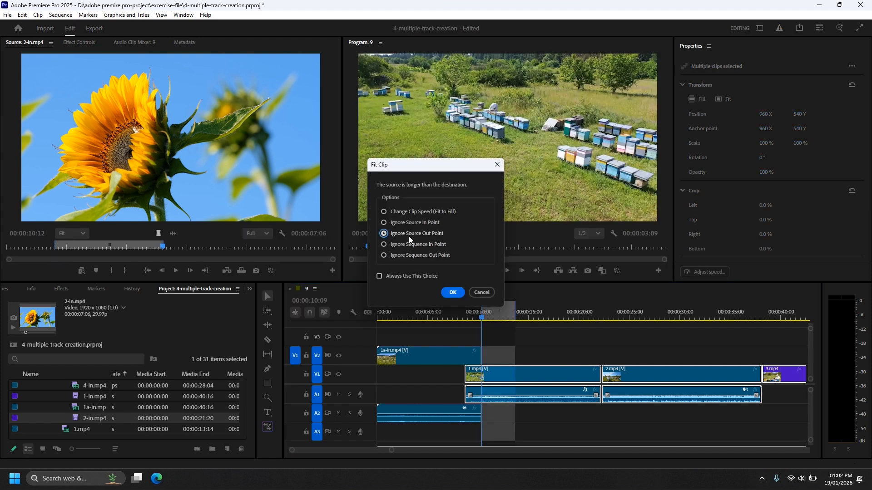
click(453, 293)
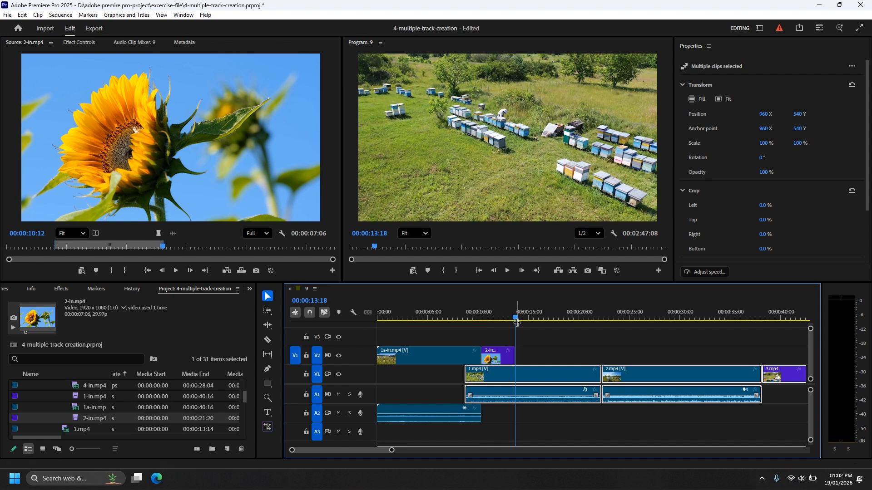
mouse_move(519, 318)
mouse_down()
mouse_move(483, 323)
mouse_move(515, 323)
mouse_up()
click(508, 318)
mouse_move(510, 319)
mouse_down()
mouse_move(483, 323)
mouse_move(514, 323)
mouse_up()
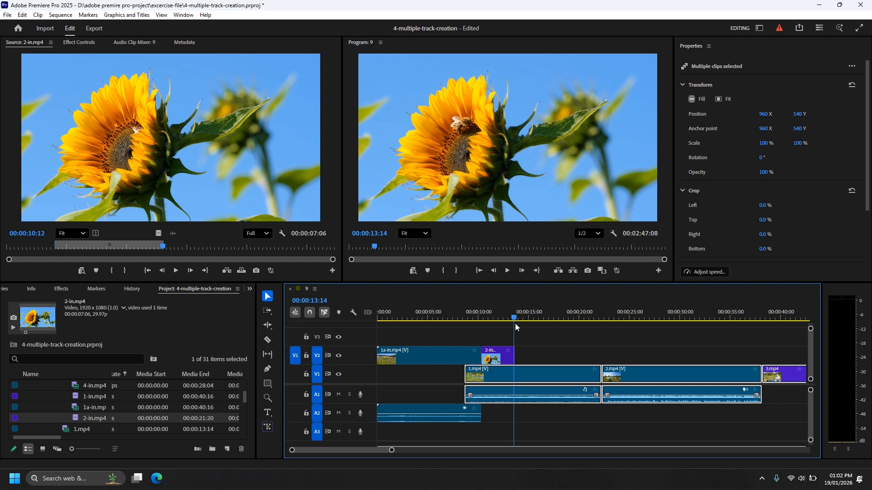
key(ctrl+z)
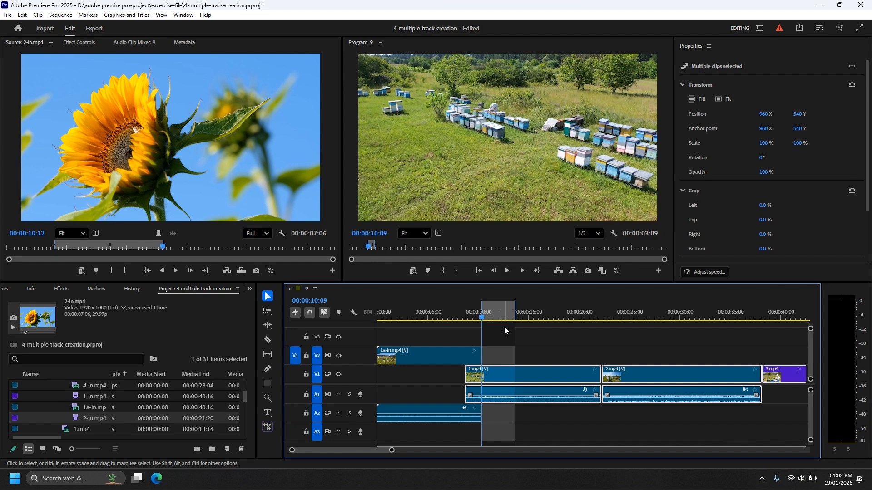
- Overwrite 2-in.mp4 onto V2 using the Ignore Sequence In Point fit option
key(.)
click(418, 246)
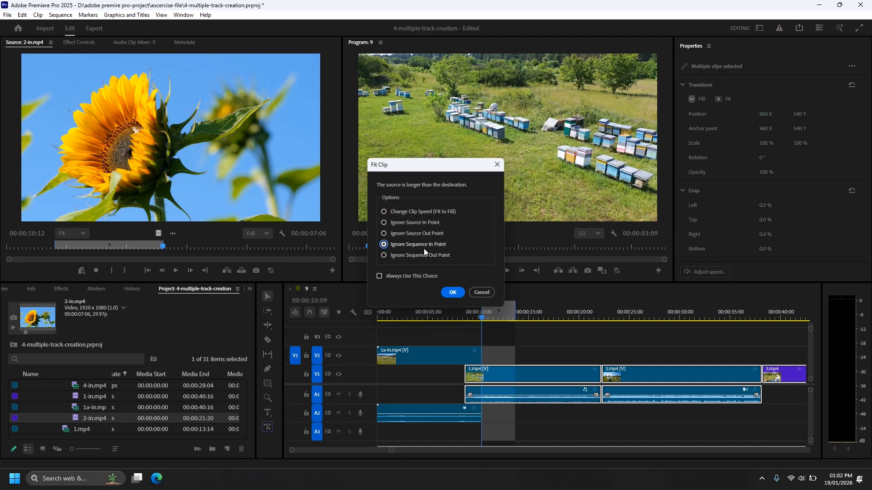
click(452, 292)
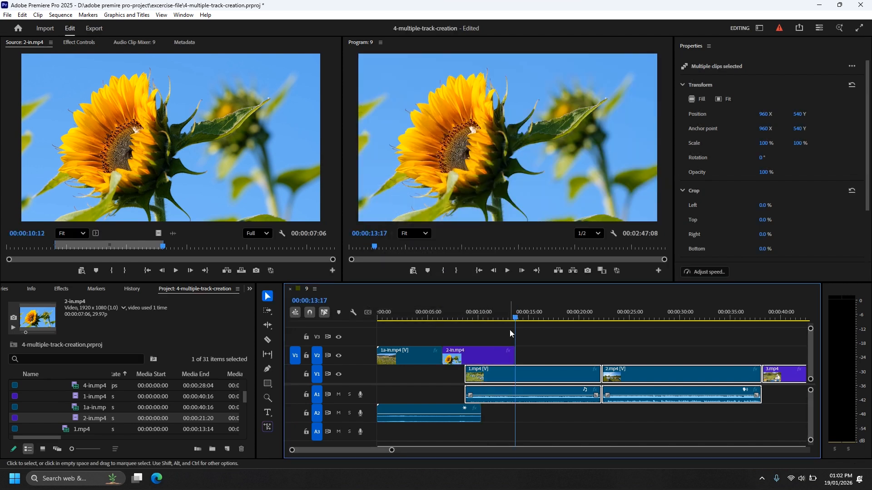
- Try overwriting 2-in.mp4 onto V2 with Ignore Sequence Out Point, and undo it after scrubbing through the placed clip
drag(515, 317, 497, 326)
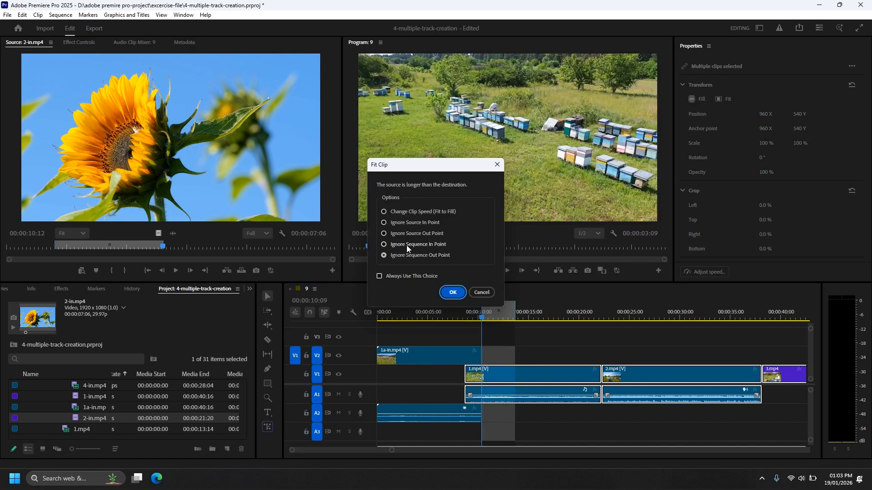
click(407, 245)
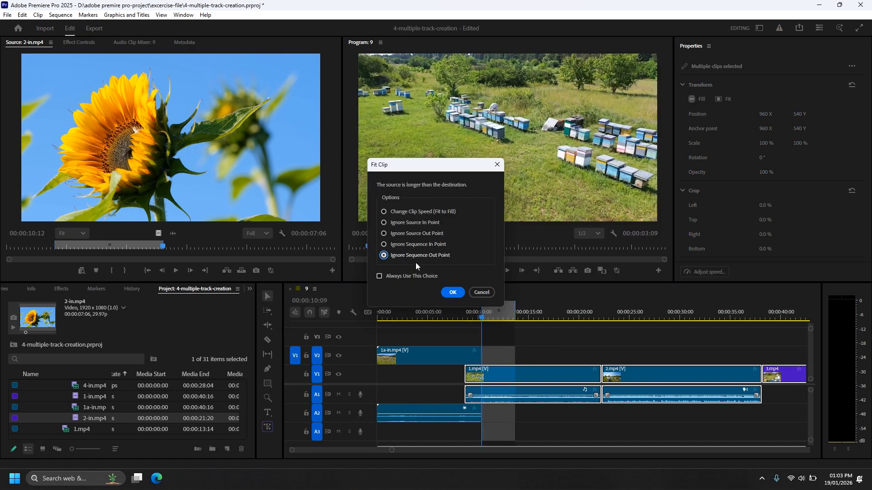
click(454, 293)
click(478, 314)
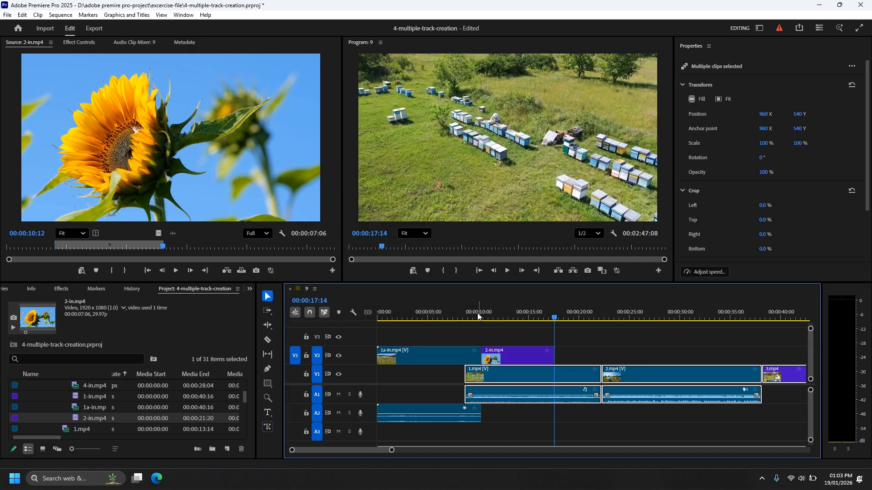
drag(478, 314, 550, 323)
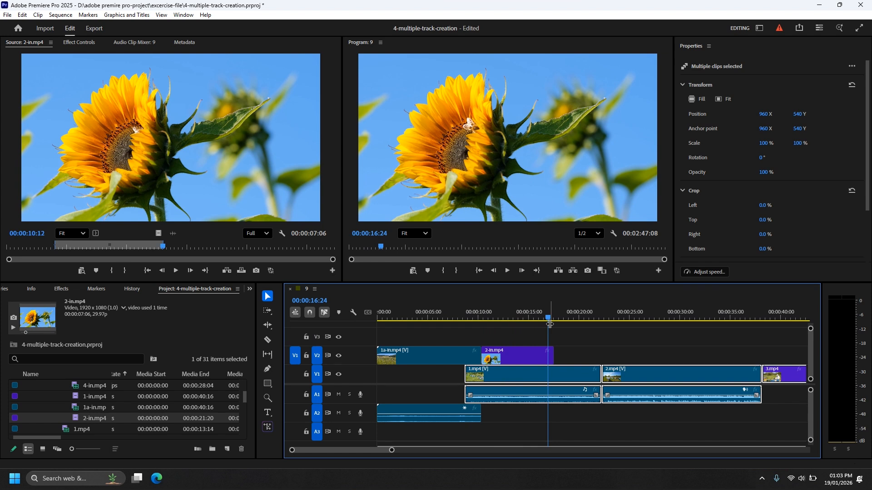
key(ctrl+z)
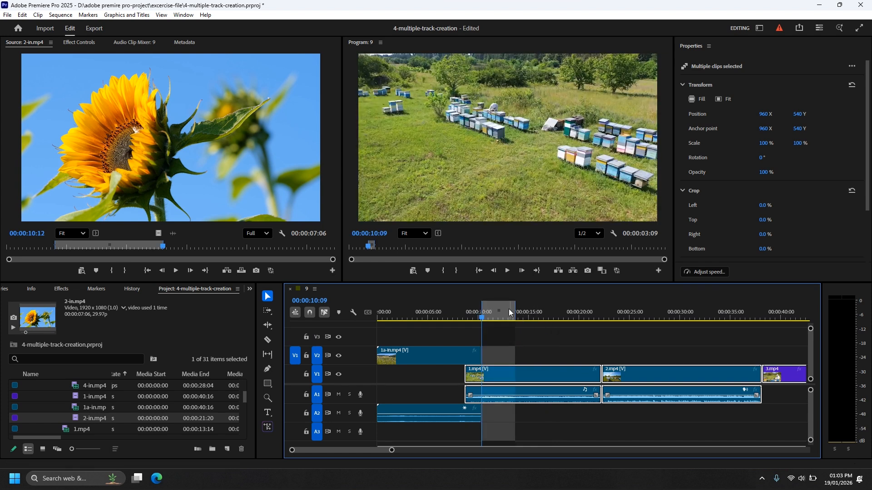
- Overwrite 2-in.mp4 into the marked range on V2 with Change Clip Speed (Fit to Fill), and check the clip's last frames
key(.)
click(418, 212)
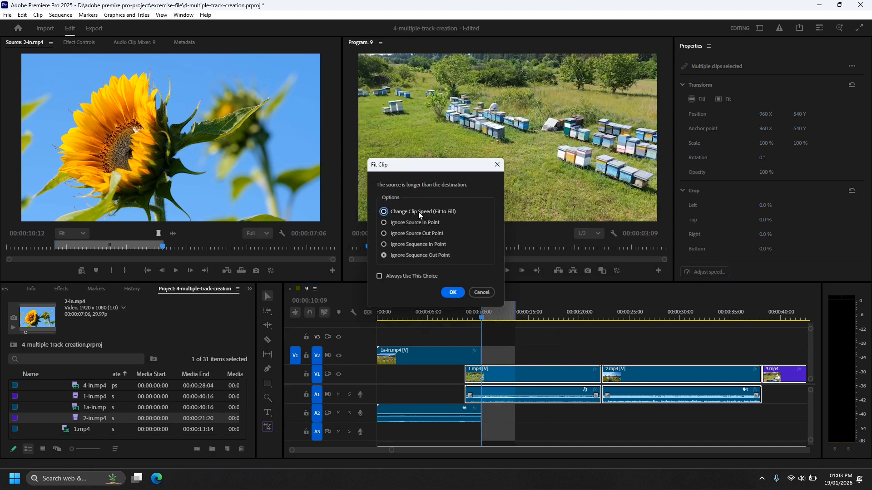
click(453, 293)
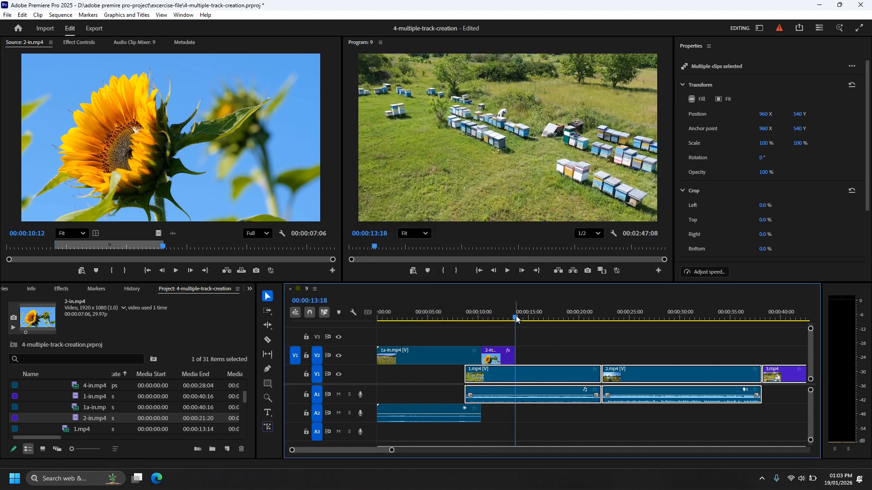
mouse_move(516, 319)
mouse_down()
mouse_move(480, 321)
mouse_move(514, 320)
mouse_up()
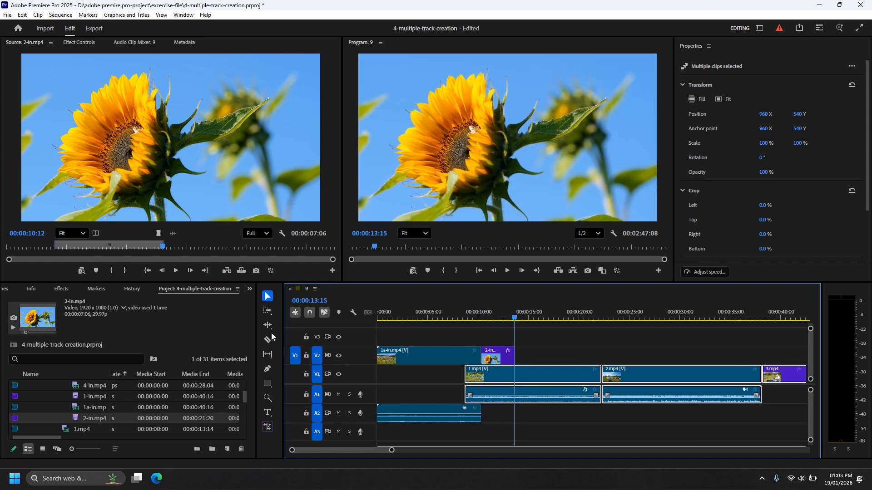
- Mark a 00:00:12:05 range in 3-in.mp4 ending at 00:00:17:19, and overwrite it onto V2 and A2 from the sequence playhead at 00:00:13:15
scroll(104, 415, up, 1)
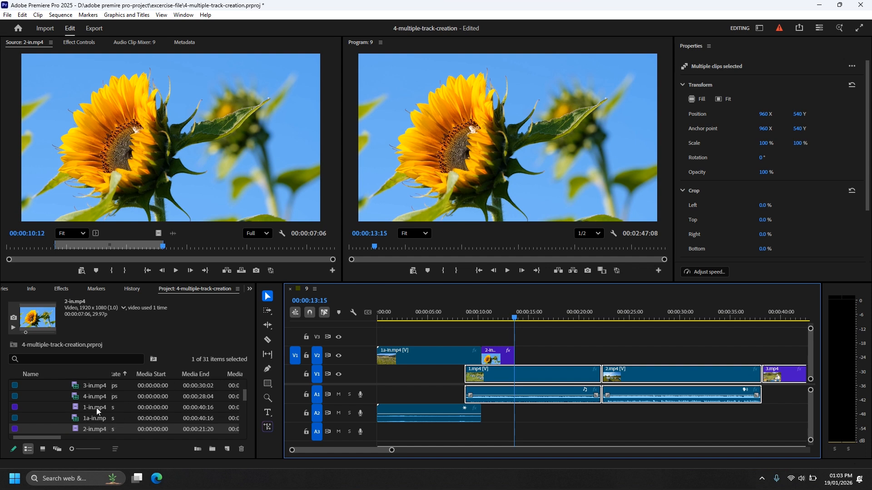
double_click(86, 387)
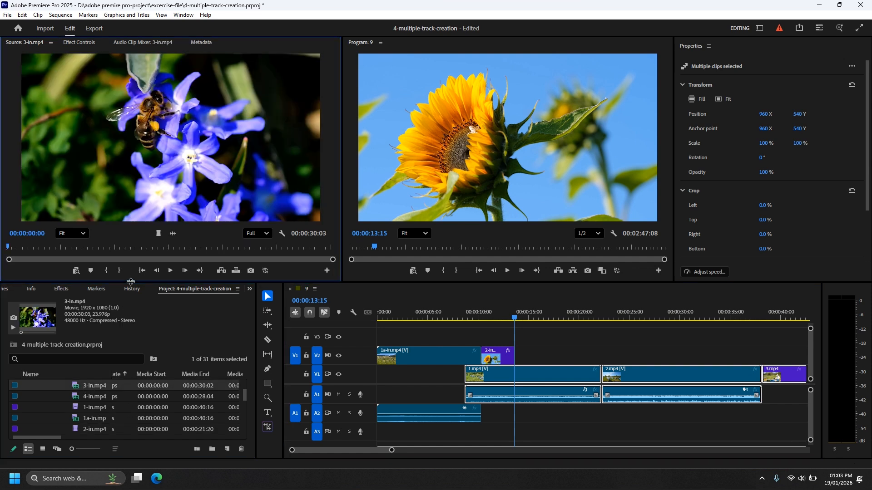
click(68, 248)
key(i)
drag(136, 247, 199, 247)
key(o)
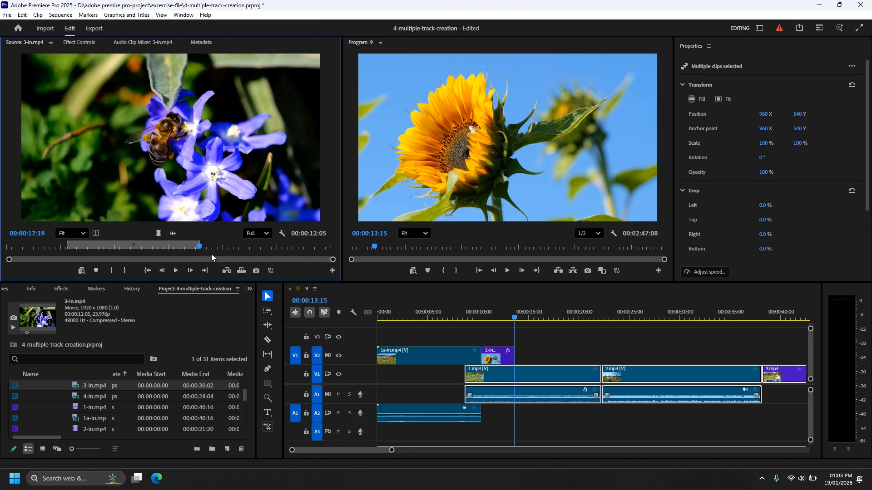
key(period)
- Overwrite the whole 4-in.mp4 onto V2 and A2 from 00:00:25:21, fit the sequence in view, and return the playhead to the start
drag(585, 317, 639, 320)
double_click(85, 399)
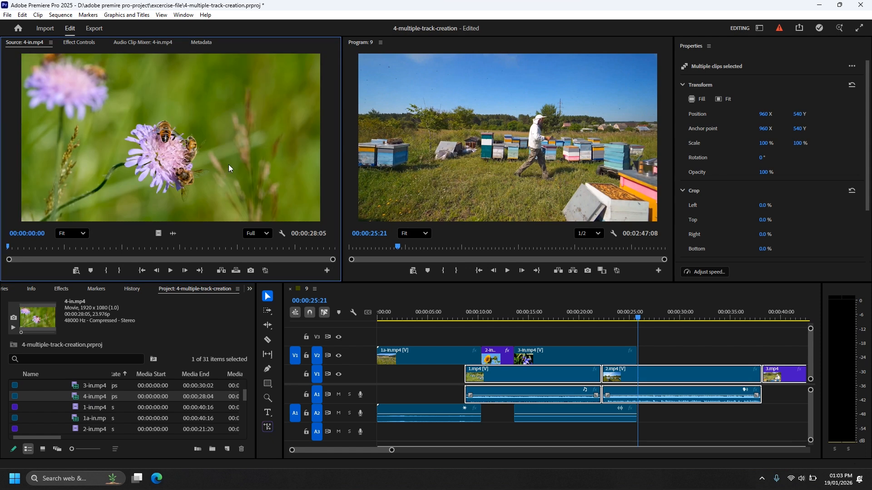
key(period)
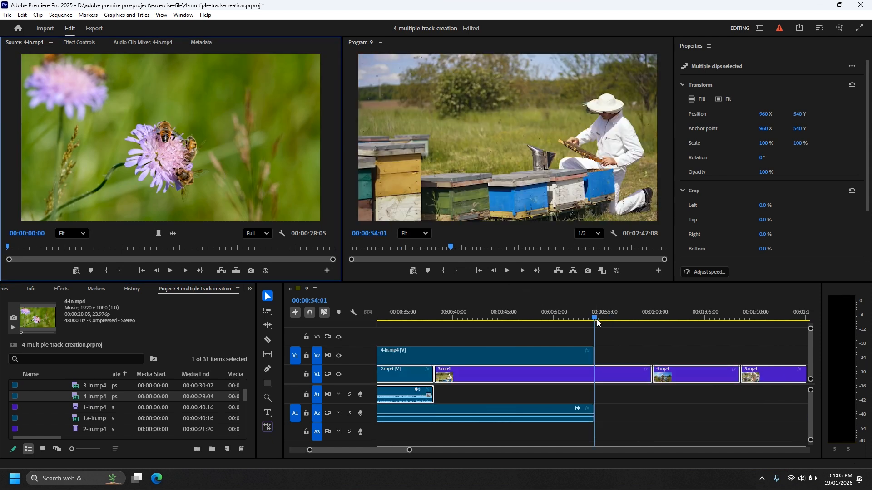
drag(595, 319, 522, 319)
key(backslash)
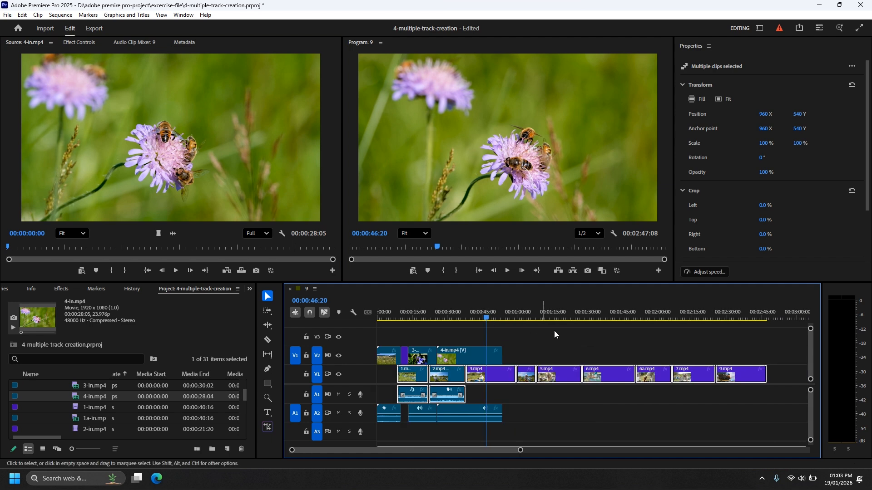
drag(487, 319, 350, 380)
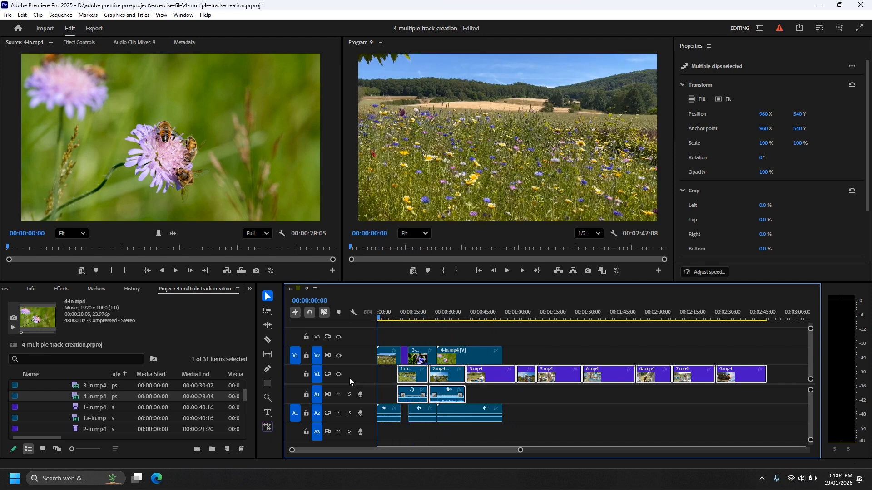